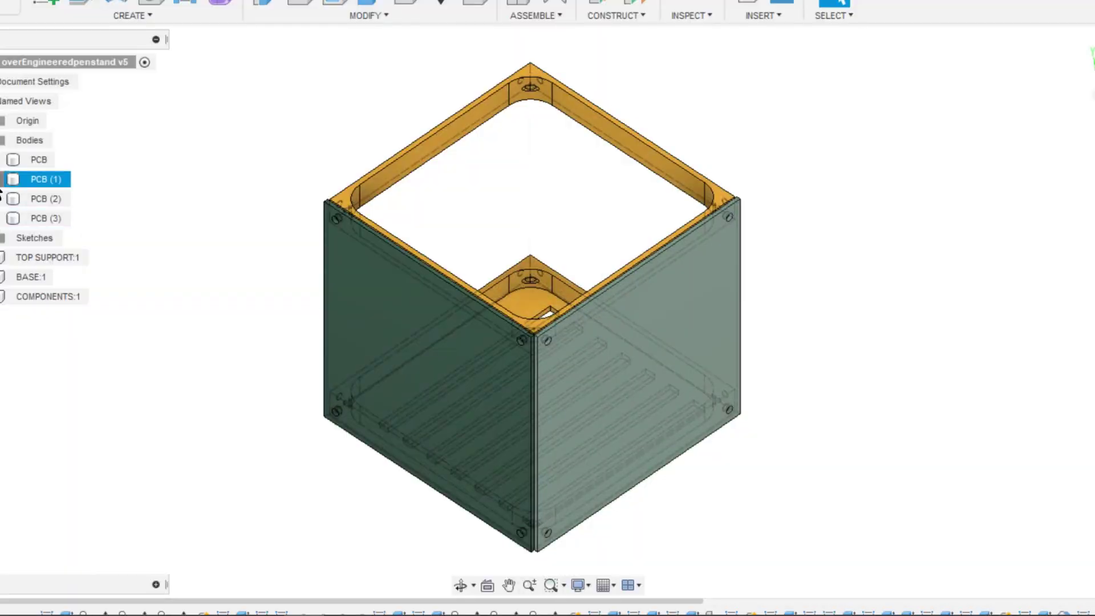
Toggle the visibility of the PCB body and examine the pen stand frame from another angle.
left_click(1, 160)
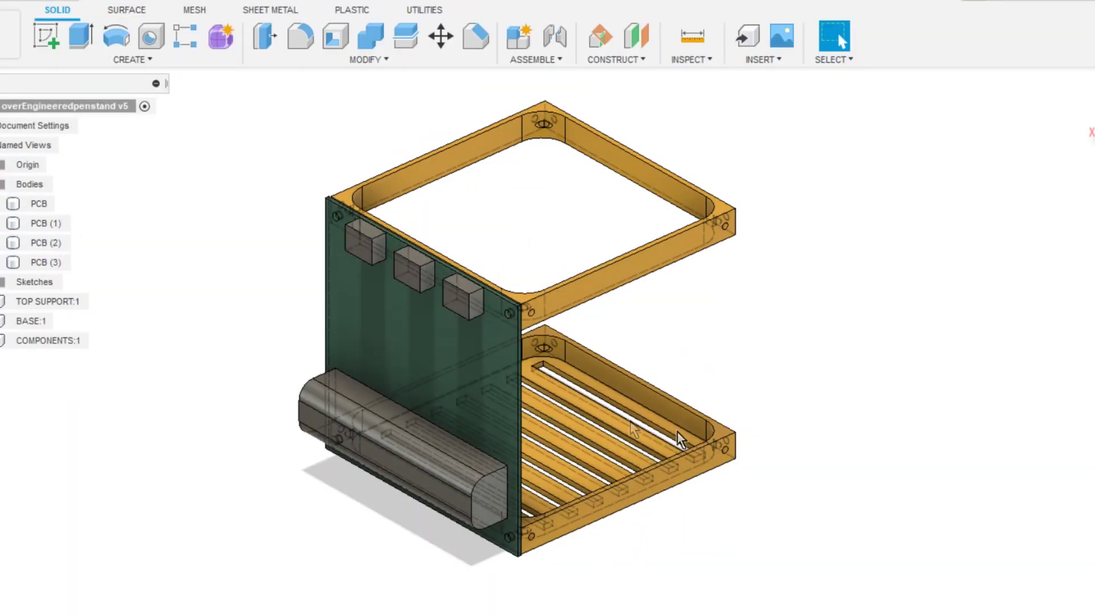
middle_click_drag(775, 442, 709, 420, "shift")
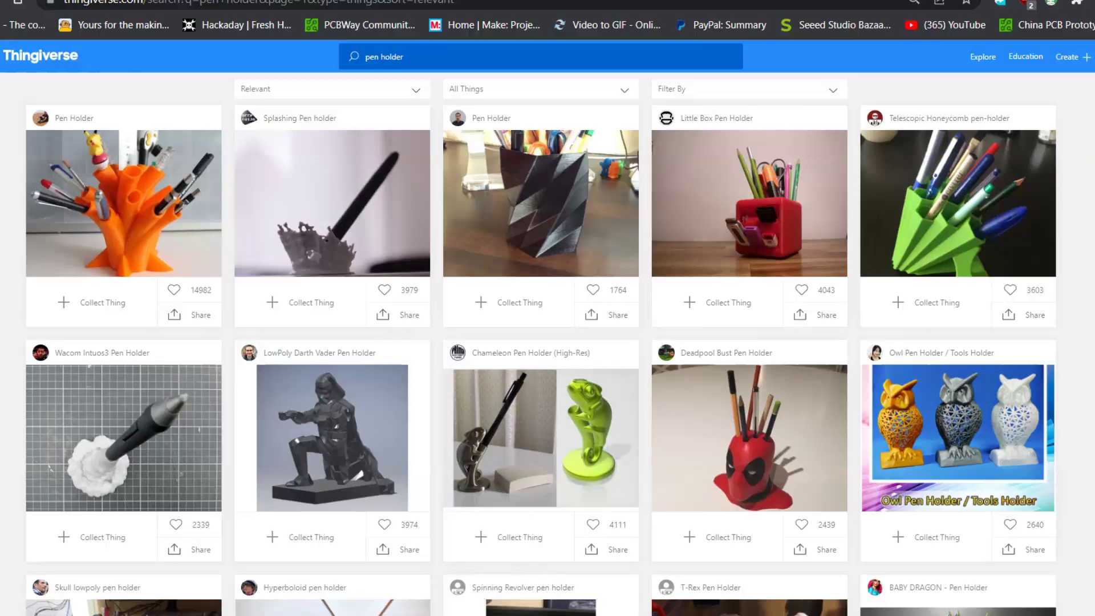
Switch to Thingiverse and browse the pen holder search results for existing designs.
scroll(547, 342, "down", 2)
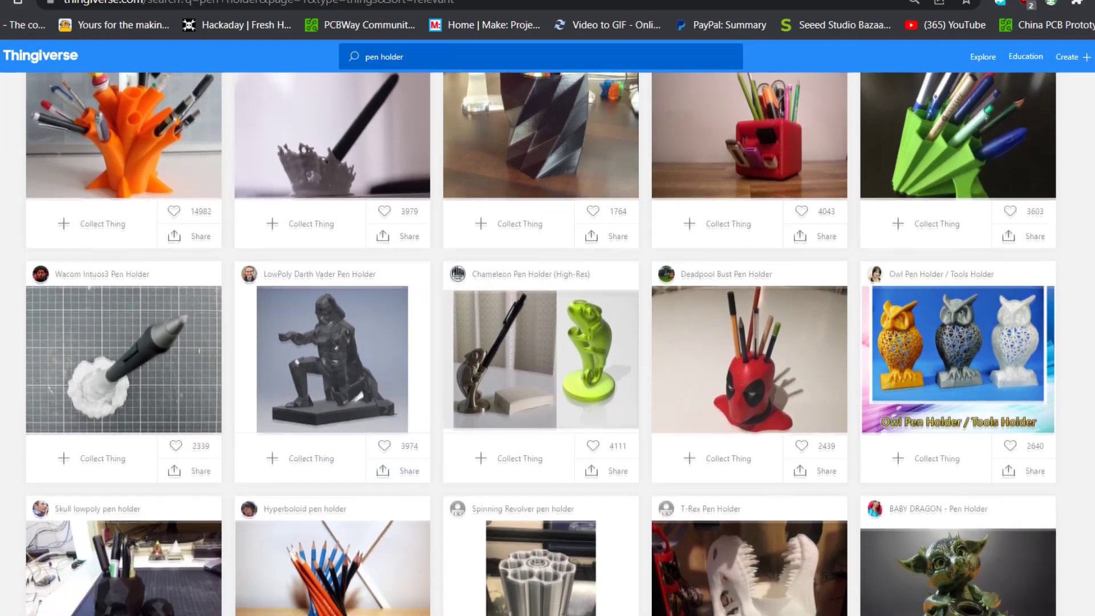
scroll(548, 342, "down", 2)
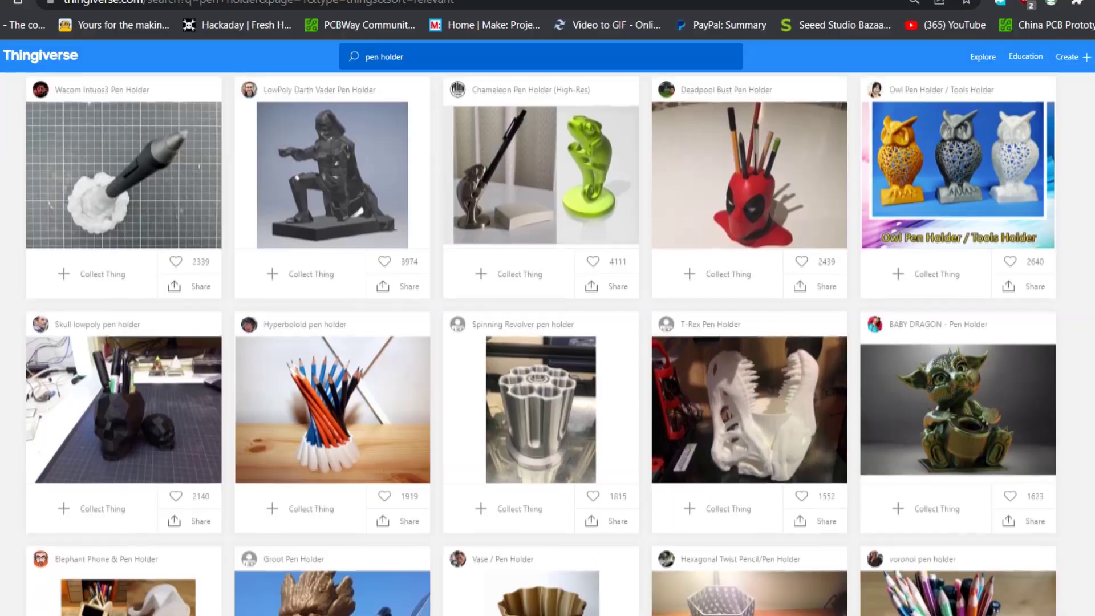
scroll(548, 342, "down", 2)
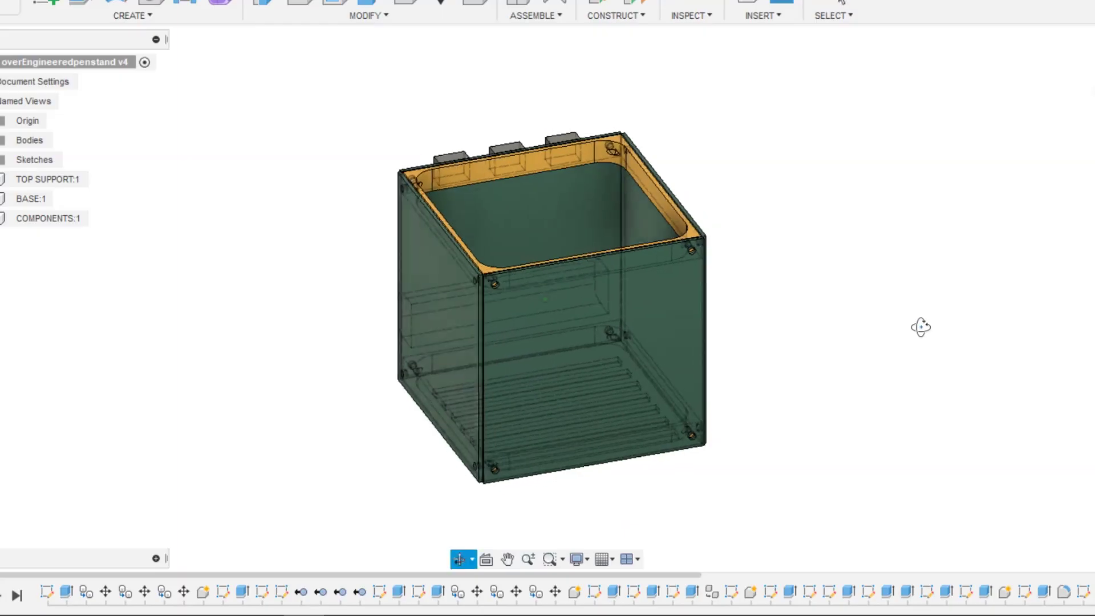
Switch to the Fusion pen stand model and toggle the PCB bodies' visibility to view the side panels around the top support and base.
left_click_drag(920, 327, 650, 336)
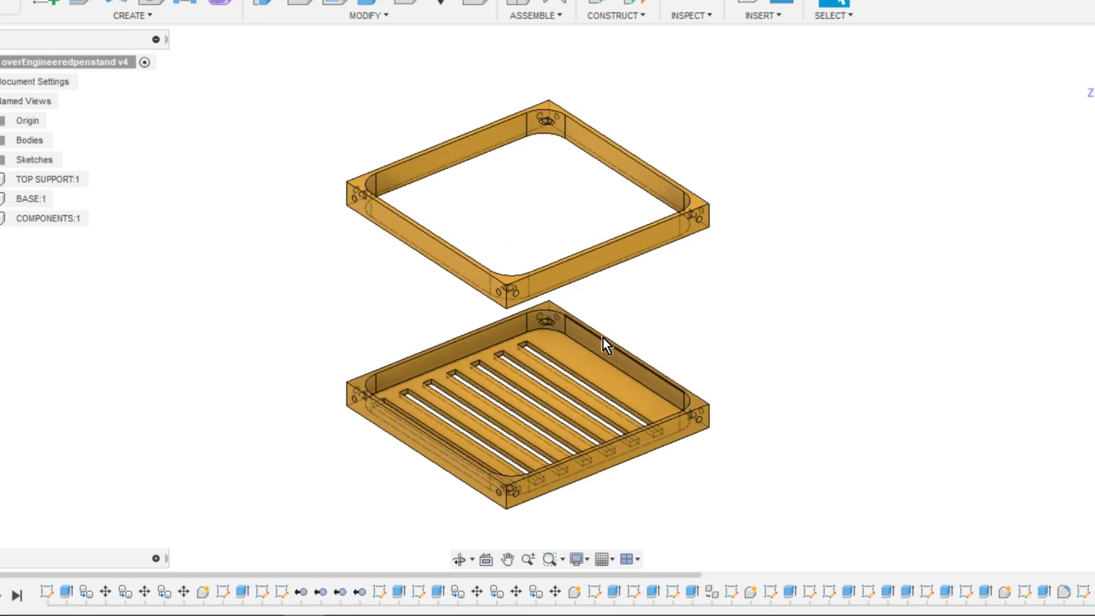
left_click_drag(603, 337, 652, 327)
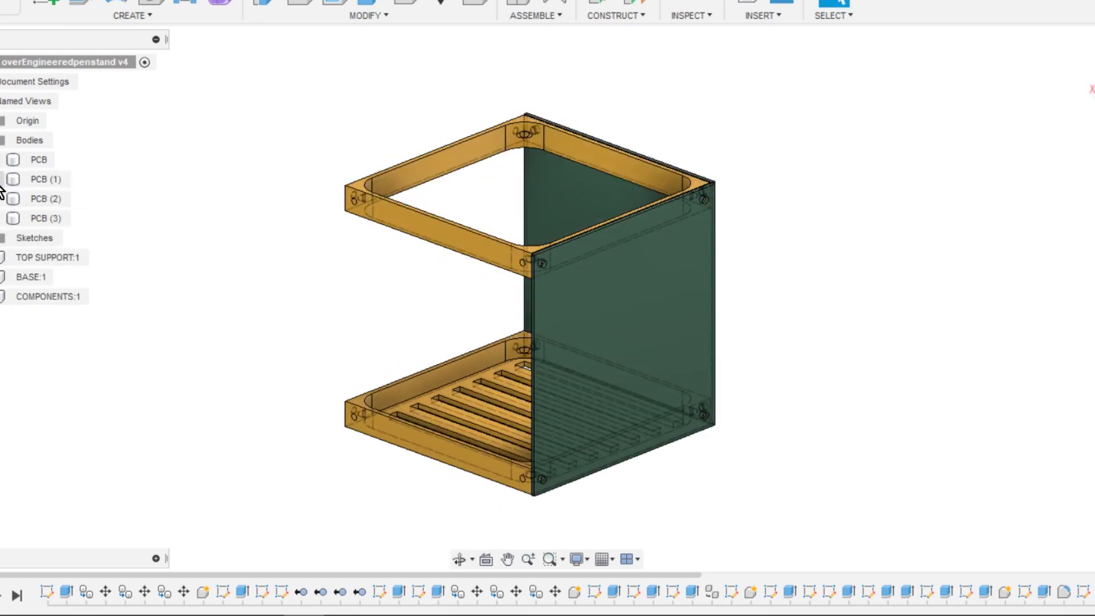
left_click(2, 211)
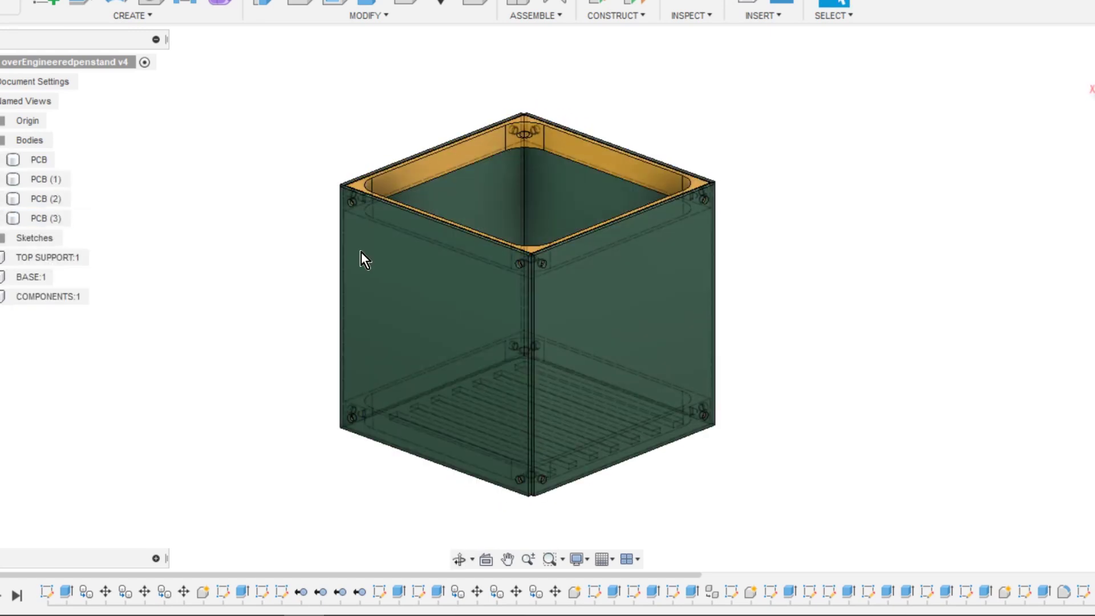
left_click(13, 198)
left_click(2, 218)
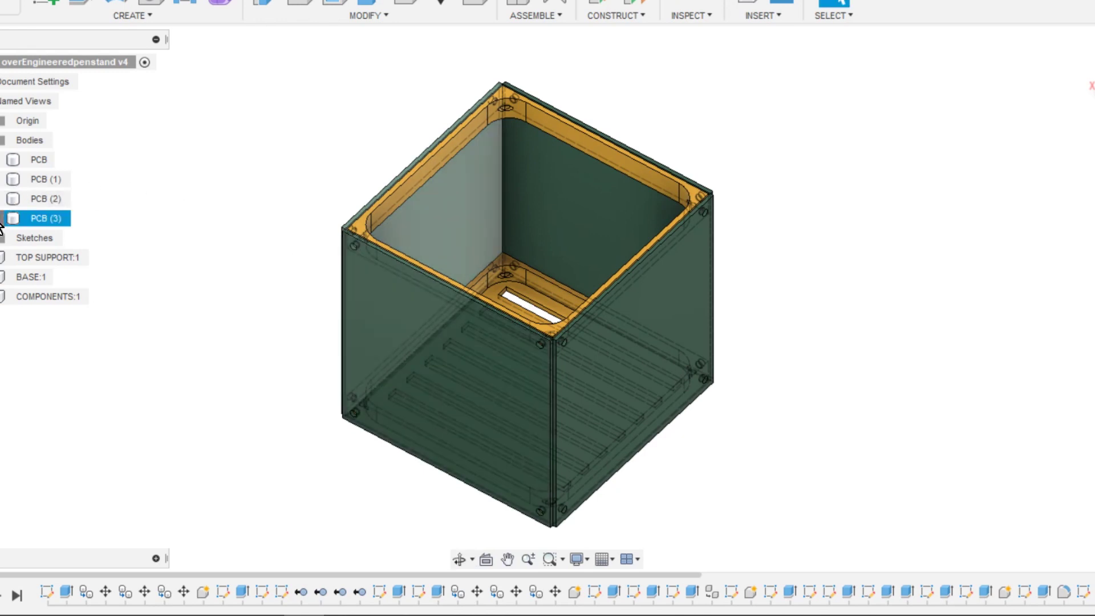
left_click(2, 199)
left_click(1, 179)
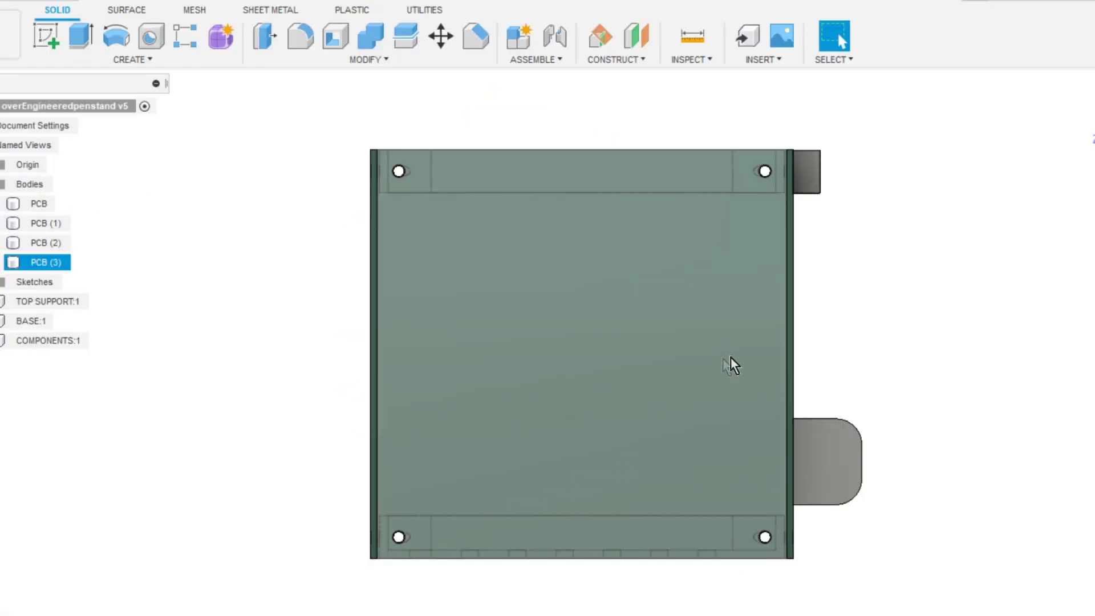
Hide all but one PCB panel on the pen stand and show the COMPONENTS component mounted on it.
middle_click_drag(697, 311, 689, 365, "shift")
scroll(689, 365, "up", 2)
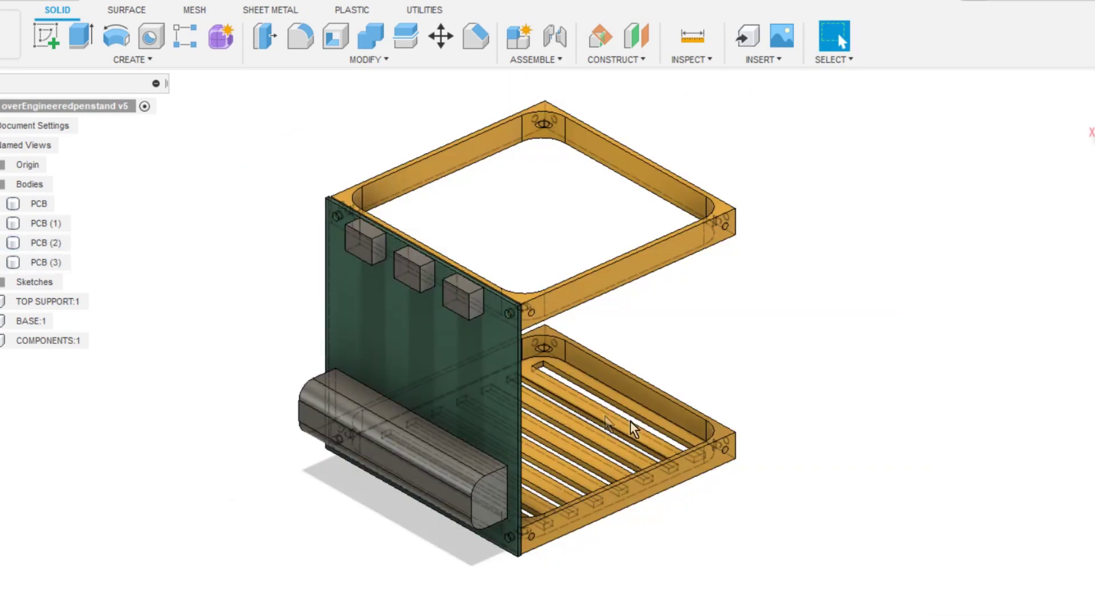
middle_click_drag(633, 428, 542, 423, "shift")
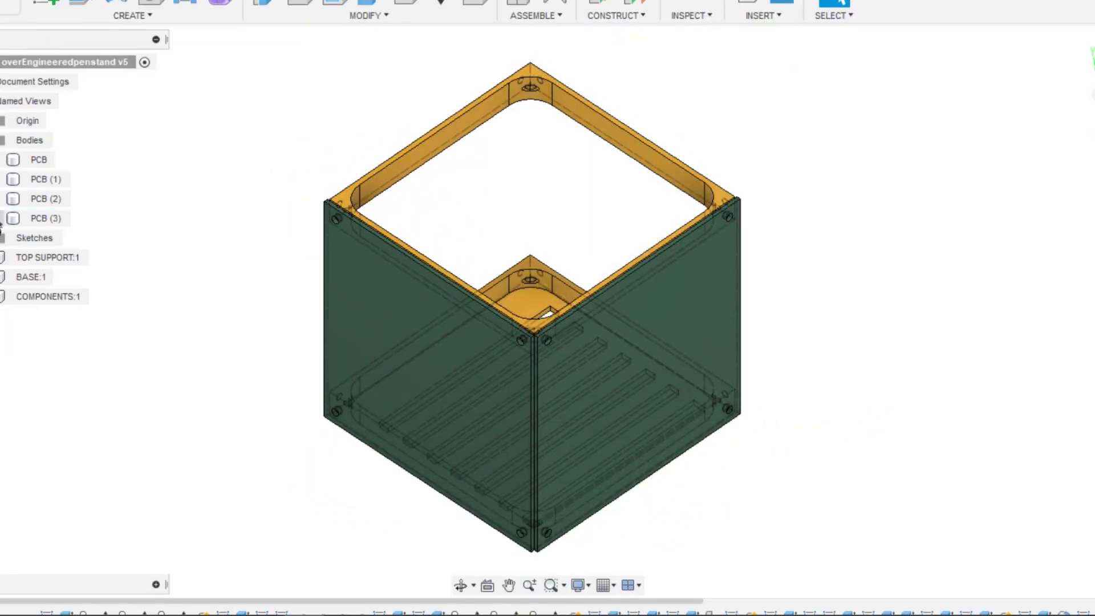
left_click(0, 179)
left_click(0, 161)
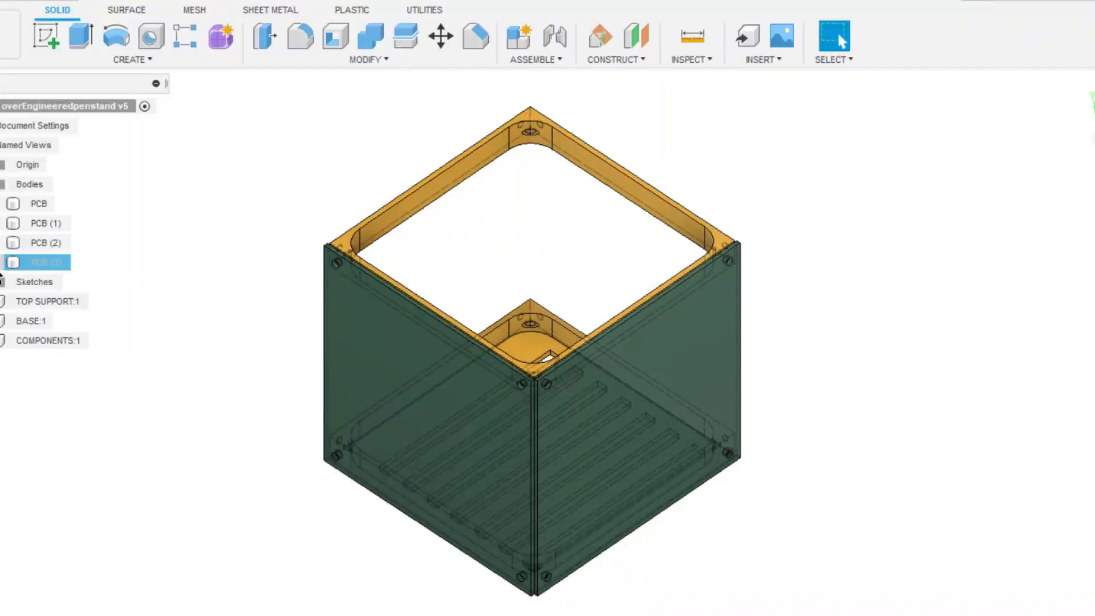
left_click(1, 242)
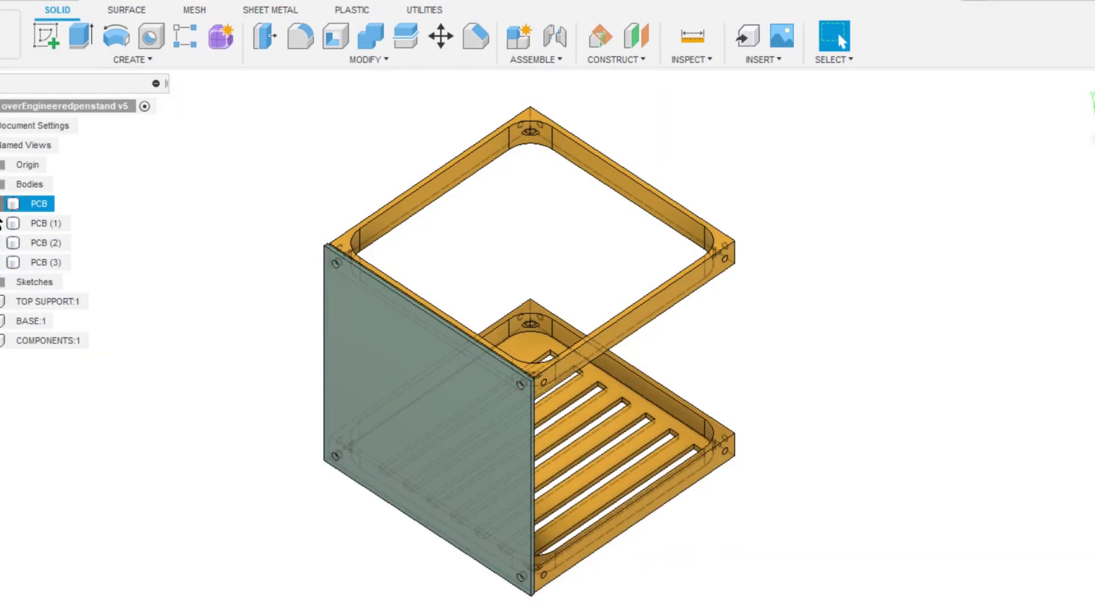
left_click(1, 204)
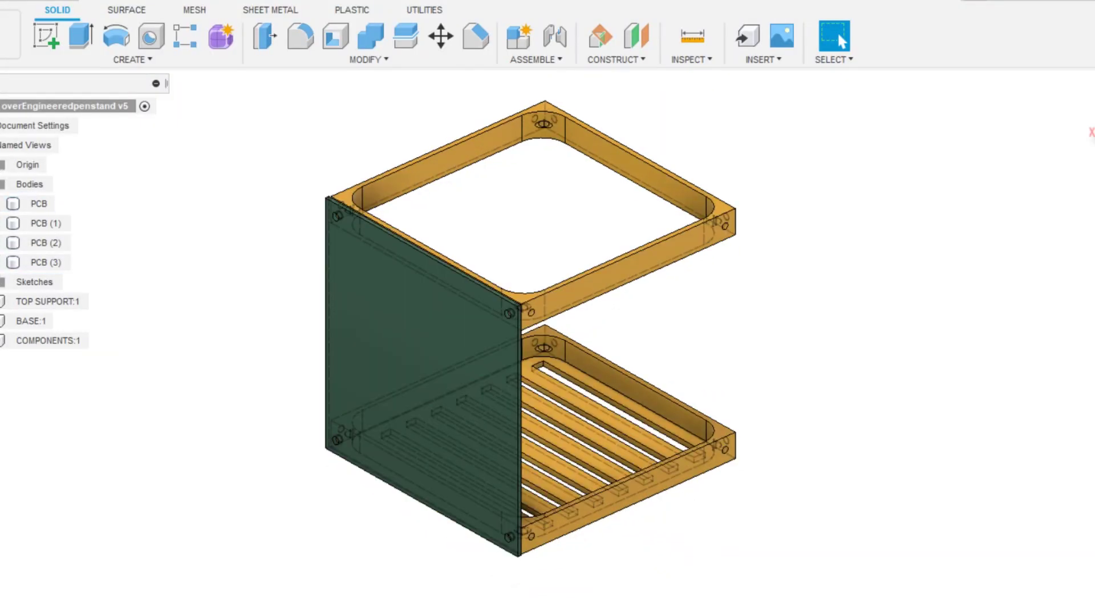
left_click(1, 341)
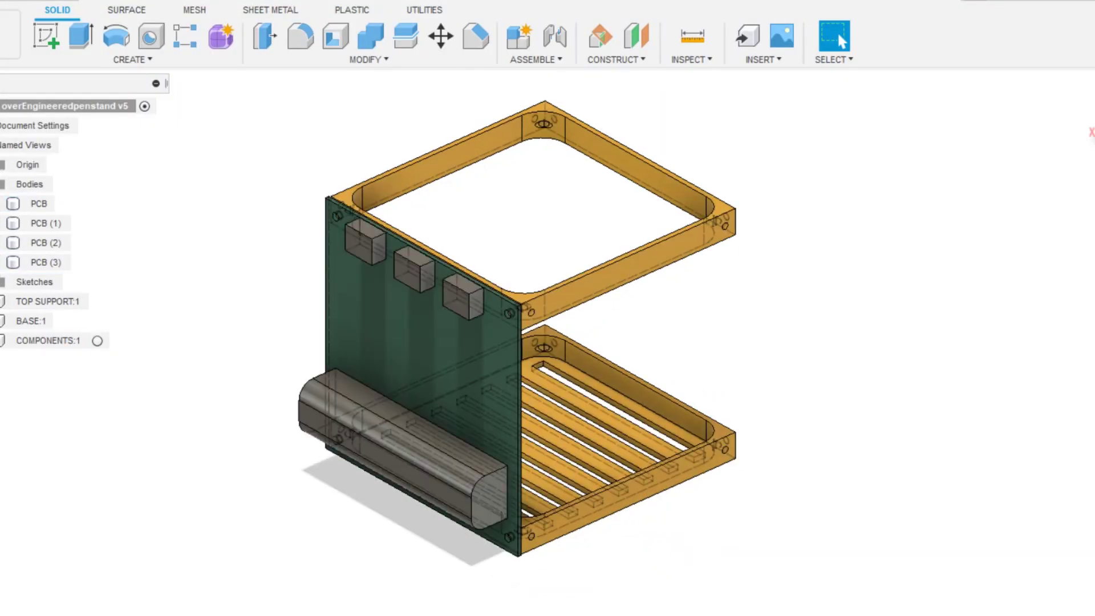
middle_click_drag(745, 448, 870, 415, "shift")
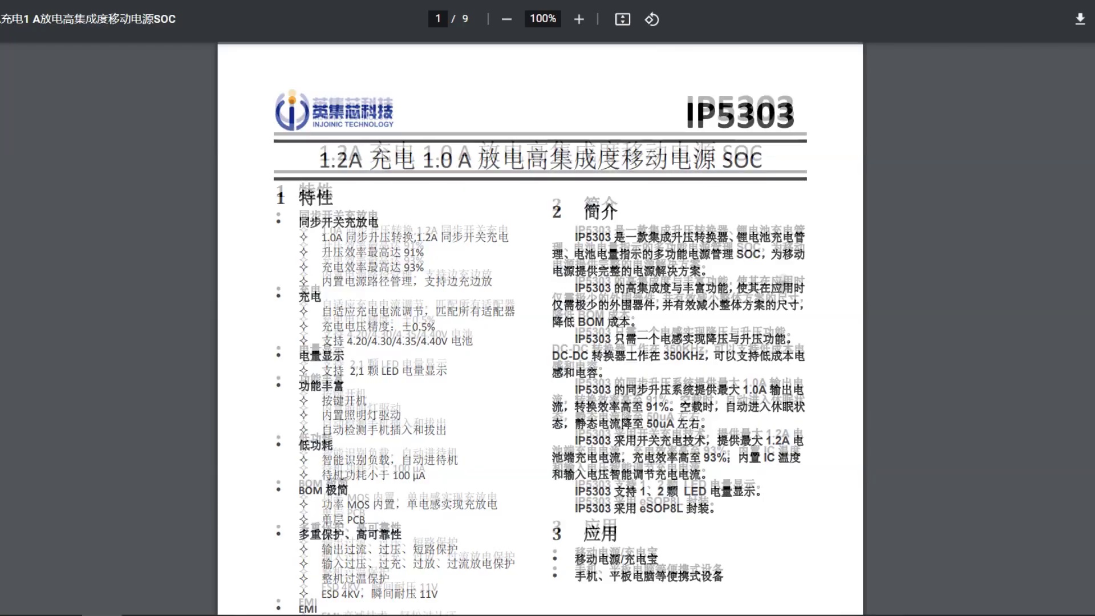
Switch to the IP5303 datasheet and examine its features, application schematic, pin definitions and IC selection table.
scroll(541, 308, "down", 6)
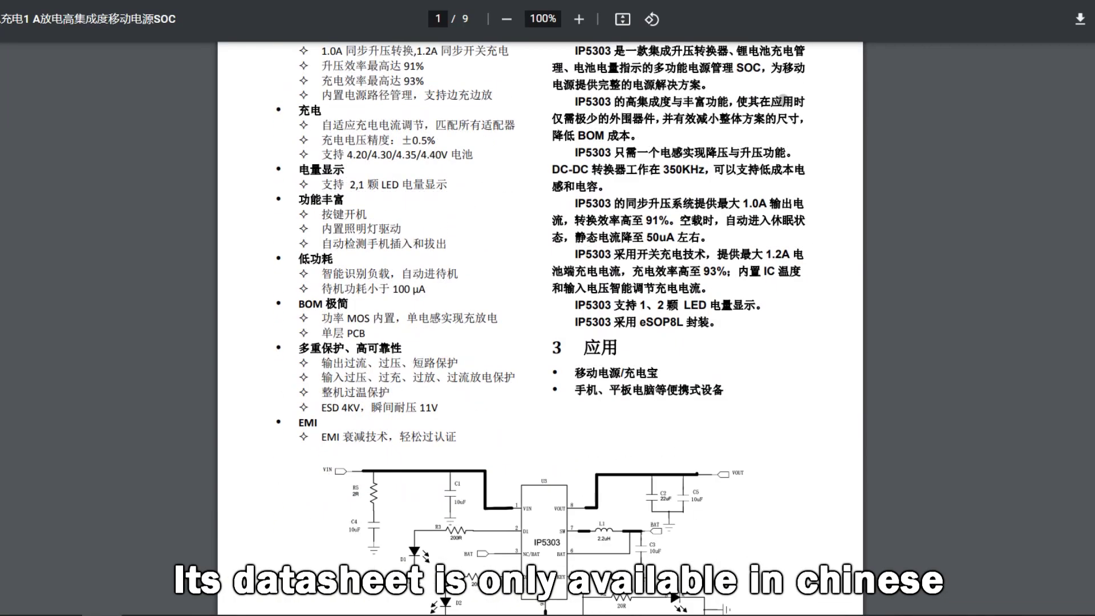
scroll(540, 329, "down", 7)
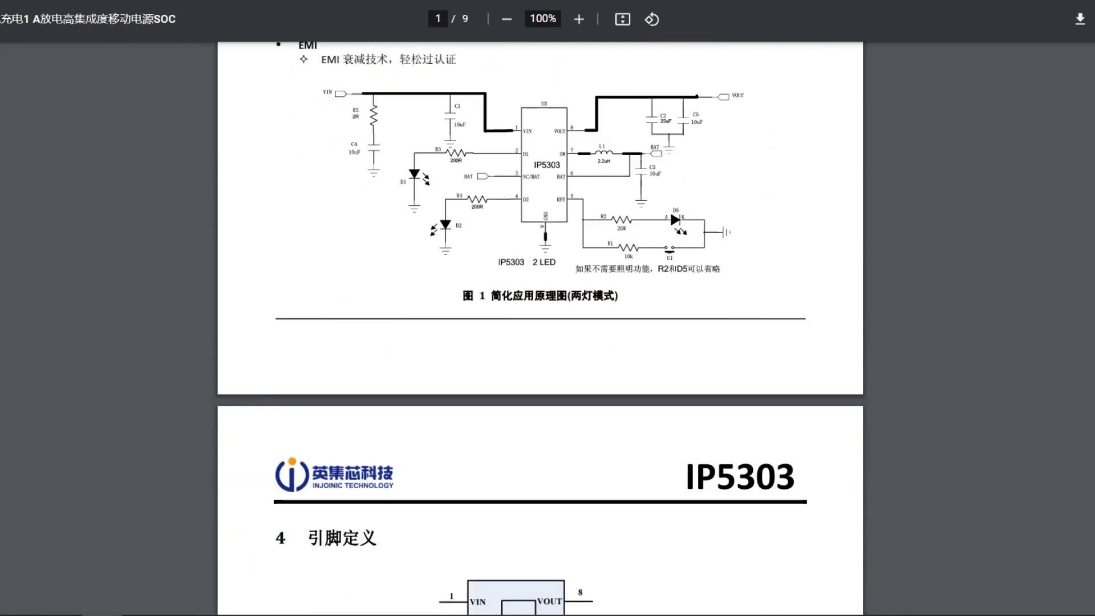
scroll(541, 329, "down", 10)
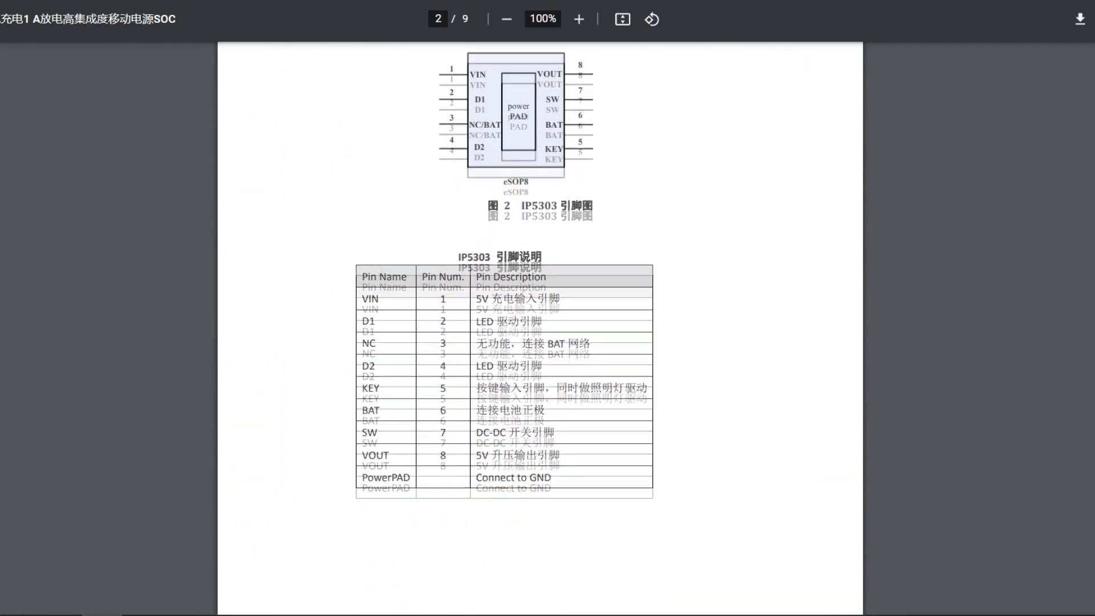
scroll(541, 329, "down", 11)
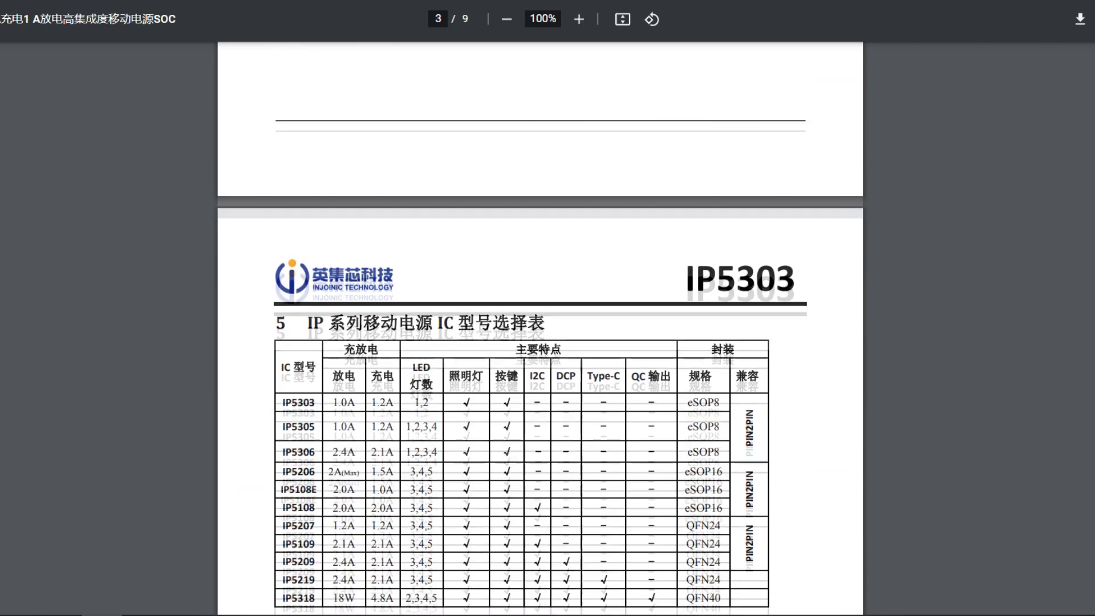
scroll(541, 329, "up", 12)
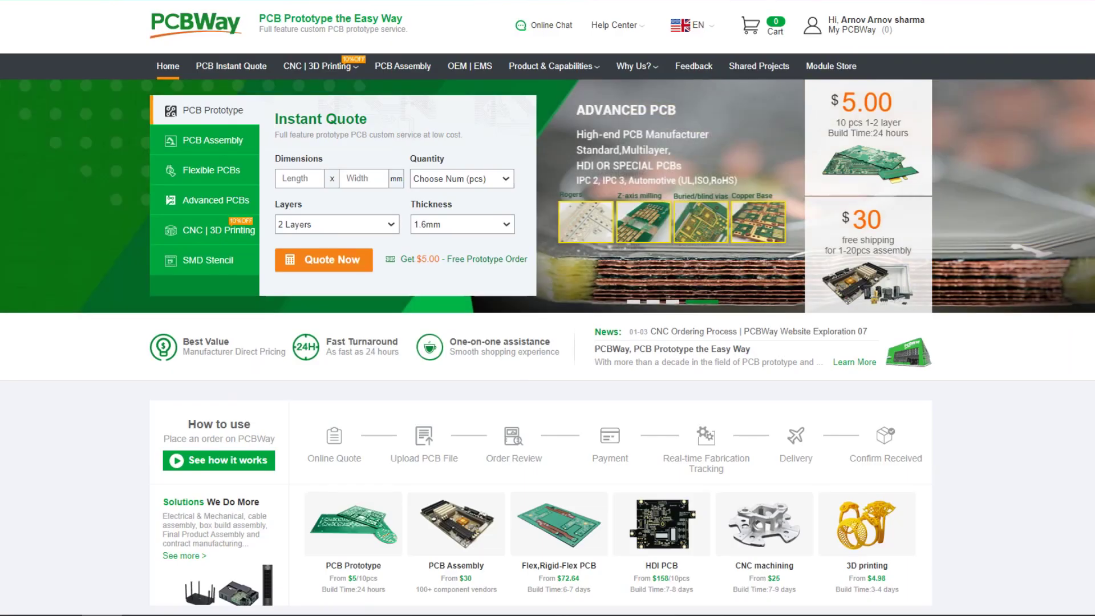
Switch to PCBWay, examine the striped black board's Gerber view and highlight its White silkscreen entry in the product details.
scroll(548, 308, "down", 3)
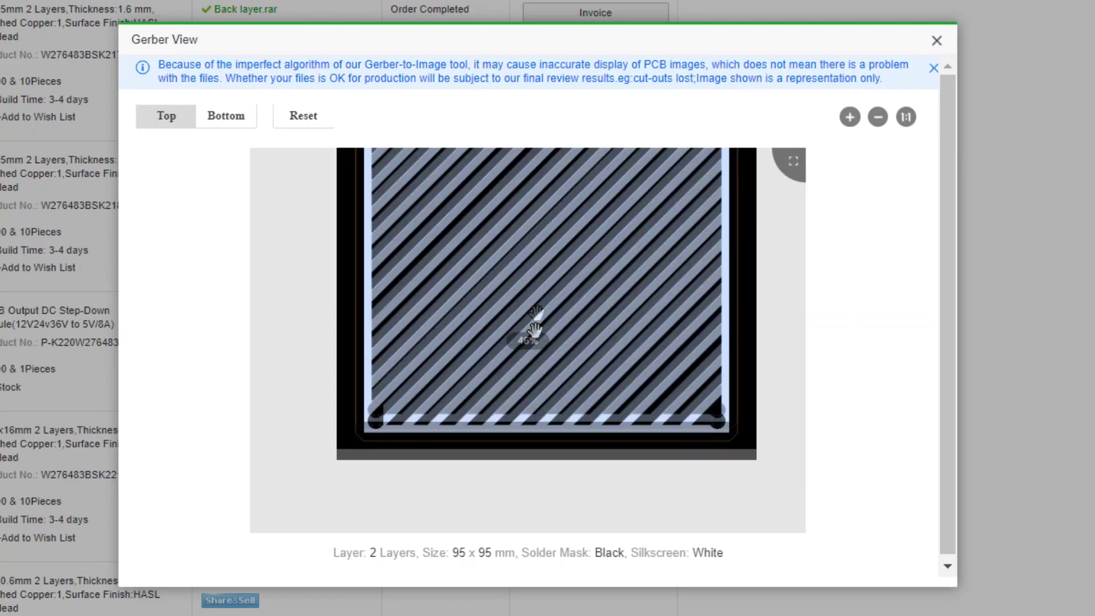
scroll(530, 342, "down", 5)
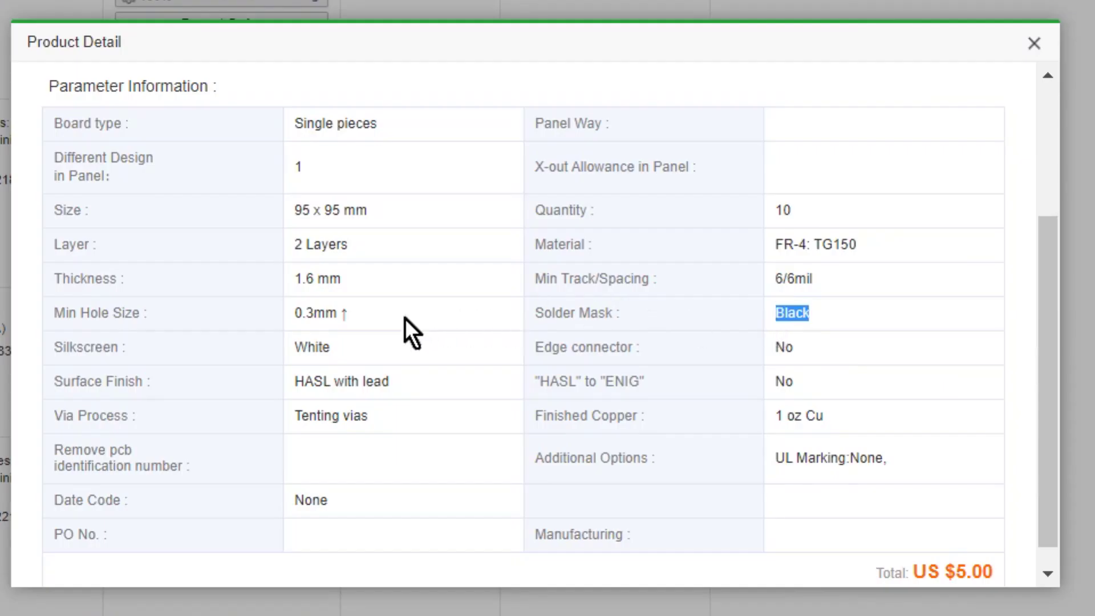
left_click_drag(331, 347, 291, 347)
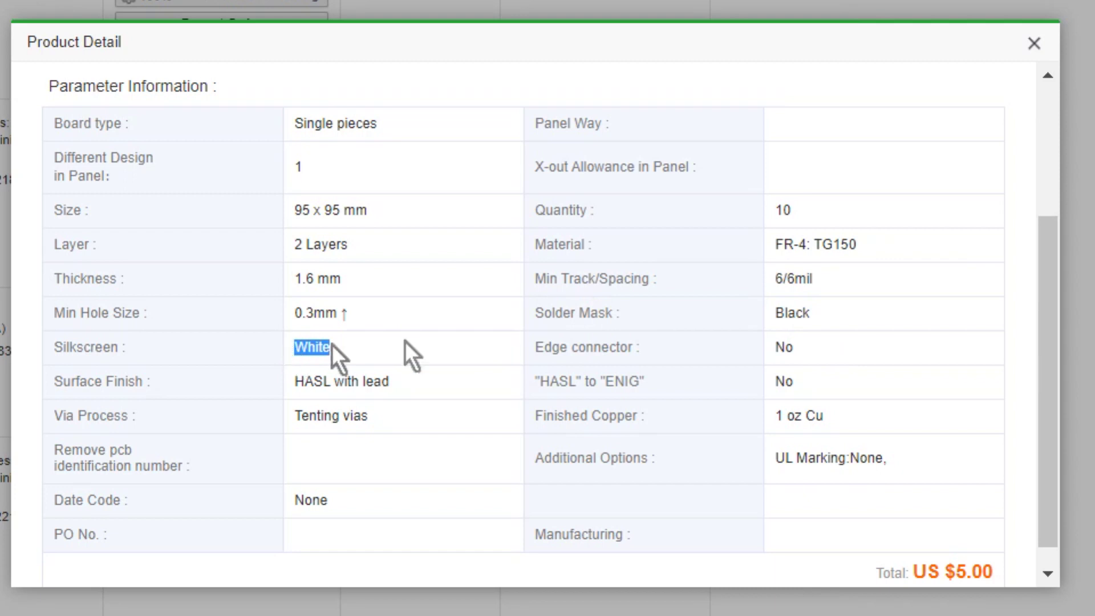
left_click(1040, 289)
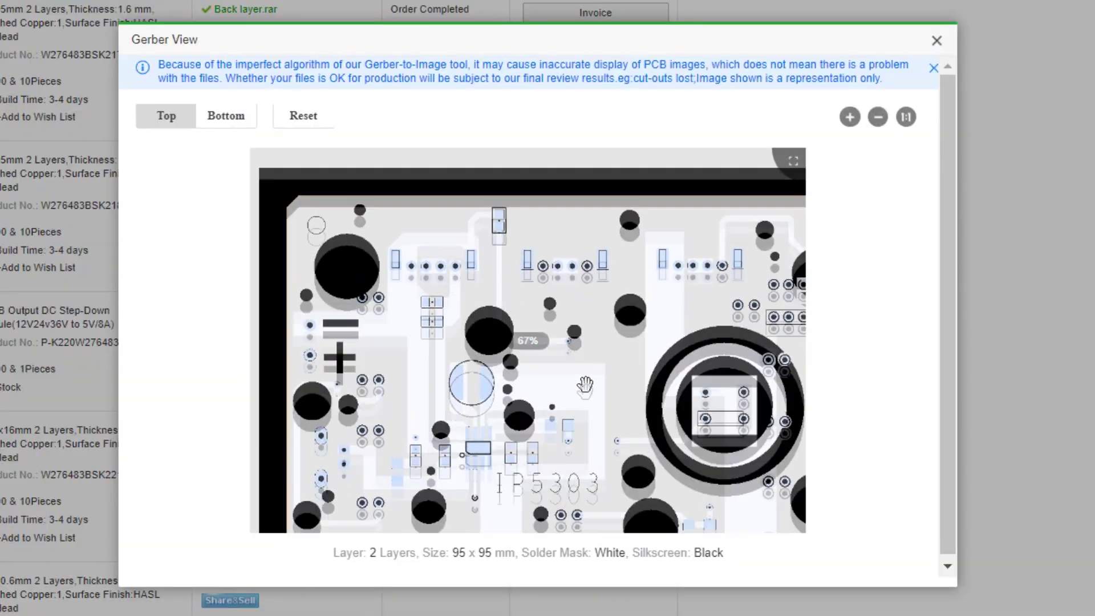
Examine the IP5303 board's Gerber view and highlight its White solder mask and Black silkscreen in the product details.
left_click_drag(502, 322, 317, 187)
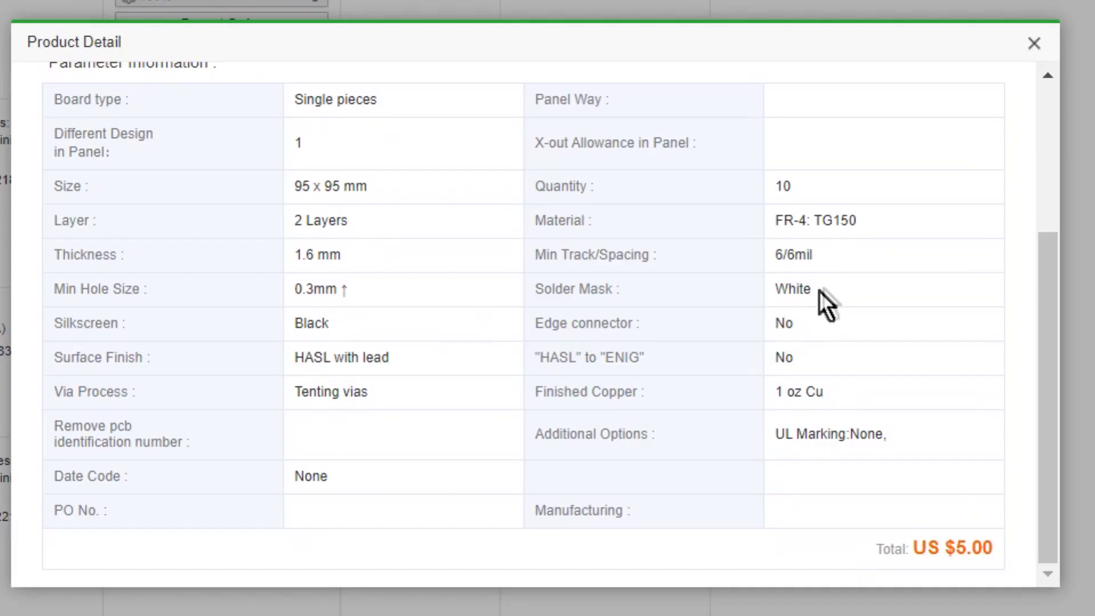
left_click_drag(815, 290, 784, 289)
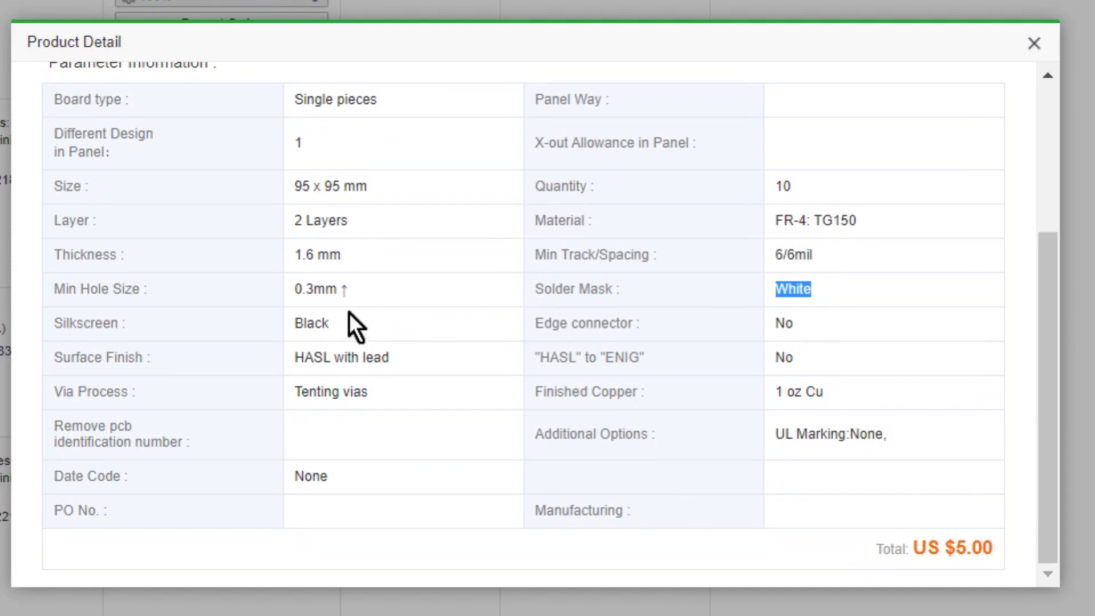
left_click_drag(349, 314, 310, 323)
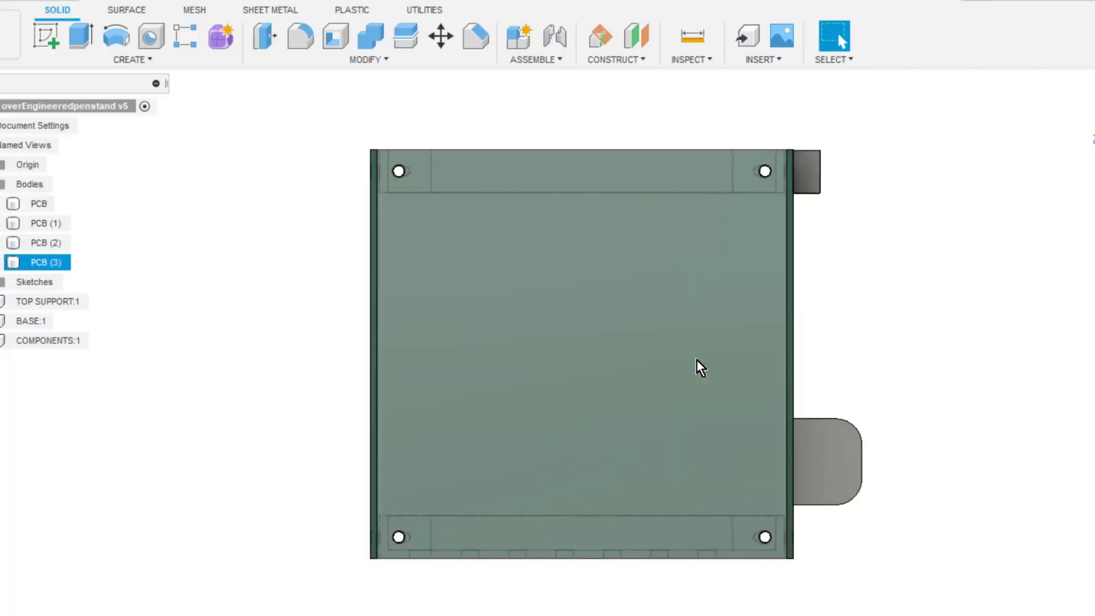
View the pen stand model from another angle, then switch to Cura and examine both frame parts on the build plate.
middle_click_drag(692, 306, 633, 351, "shift")
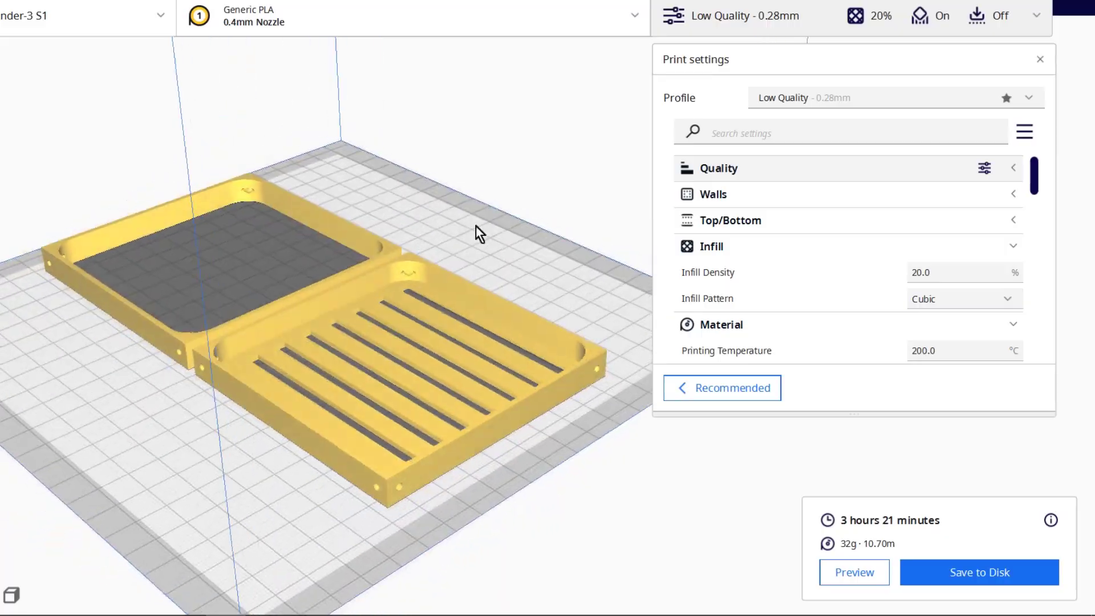
right_click_drag(476, 224, 477, 6)
left_click(476, 5)
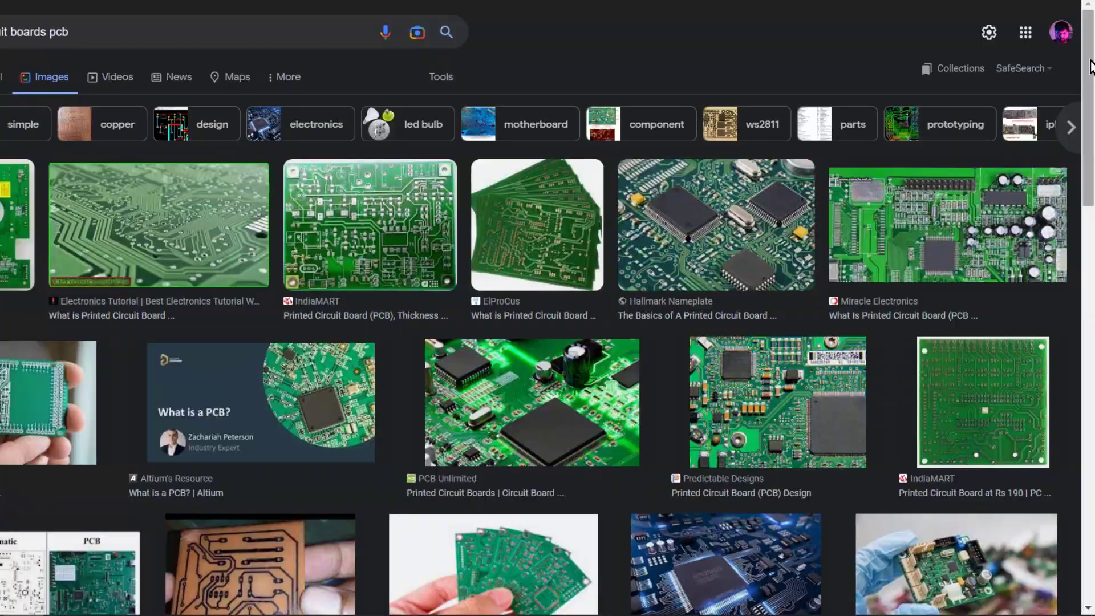
Switch to Google Images and browse the results for printed circuit boards.
scroll(547, 342, "down", 1)
scroll(548, 342, "down", 4)
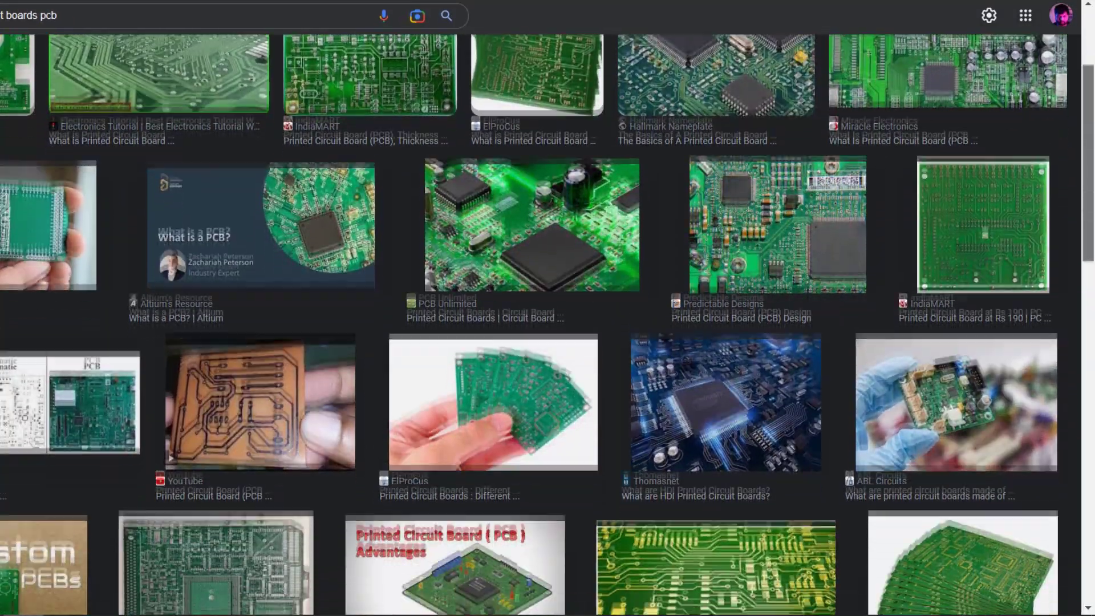
scroll(548, 342, "down", 3)
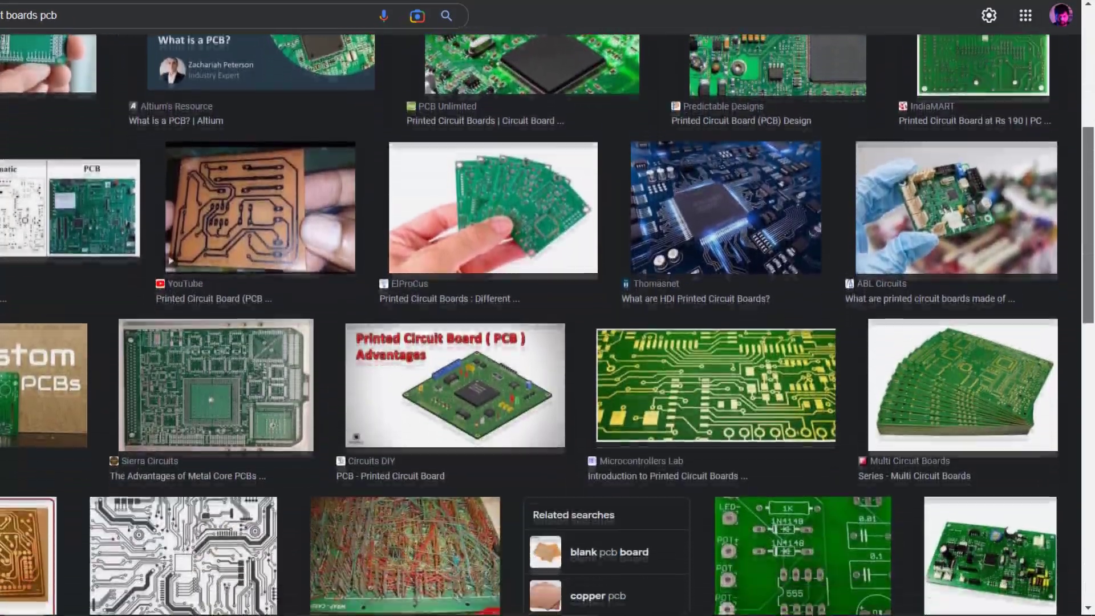
scroll(548, 342, "down", 3)
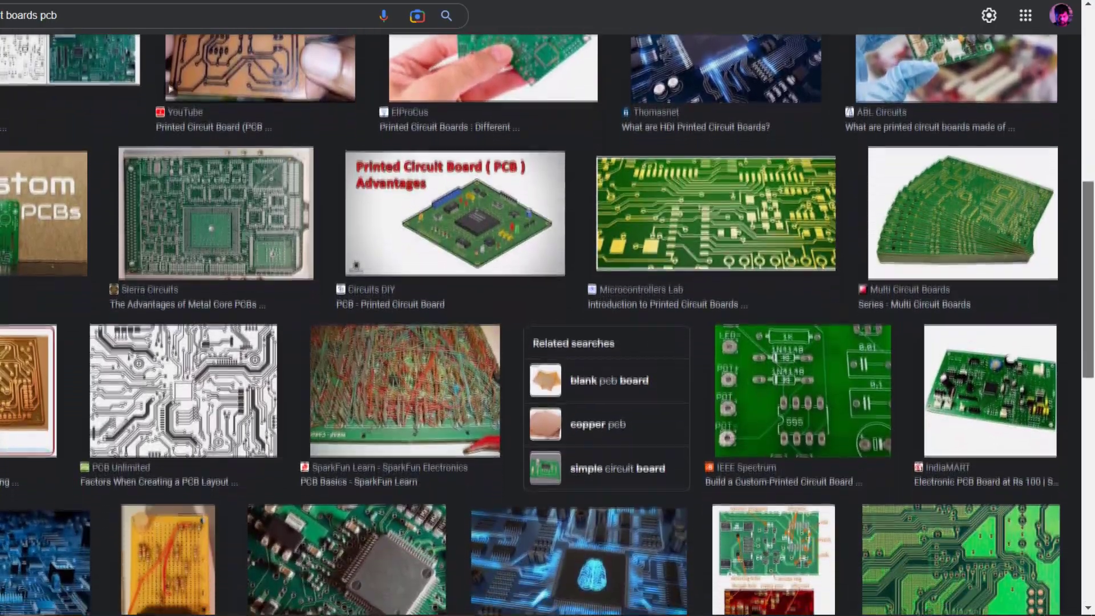
scroll(547, 342, "down", 1)
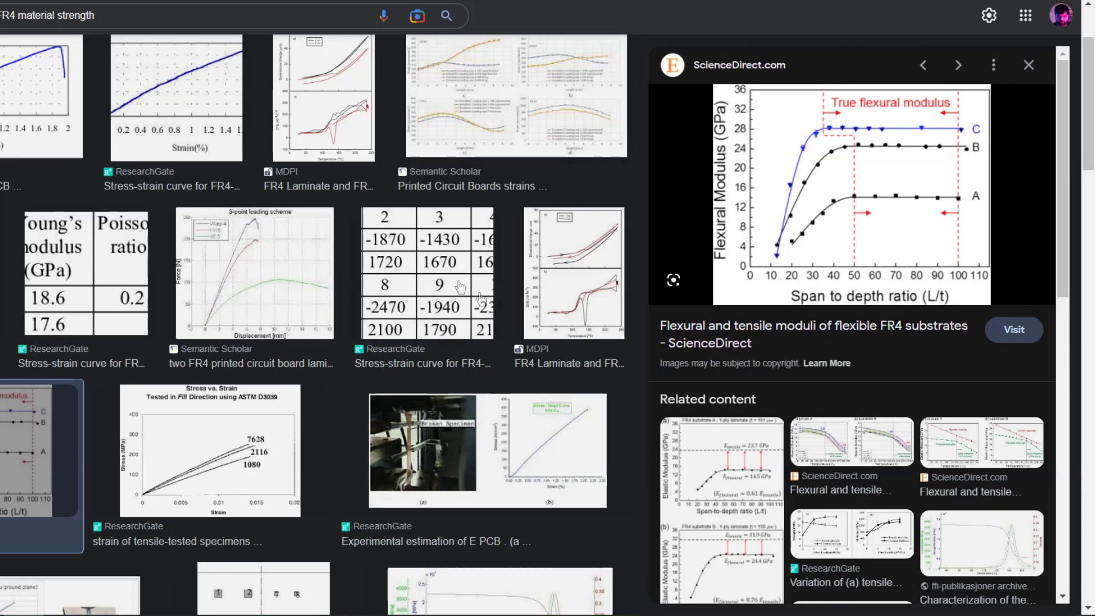
Browse the image results for FR4 material strength and examine the flexural modulus chart from ScienceDirect.
scroll(551, 317, "up", 2)
scroll(541, 310, "down", 5)
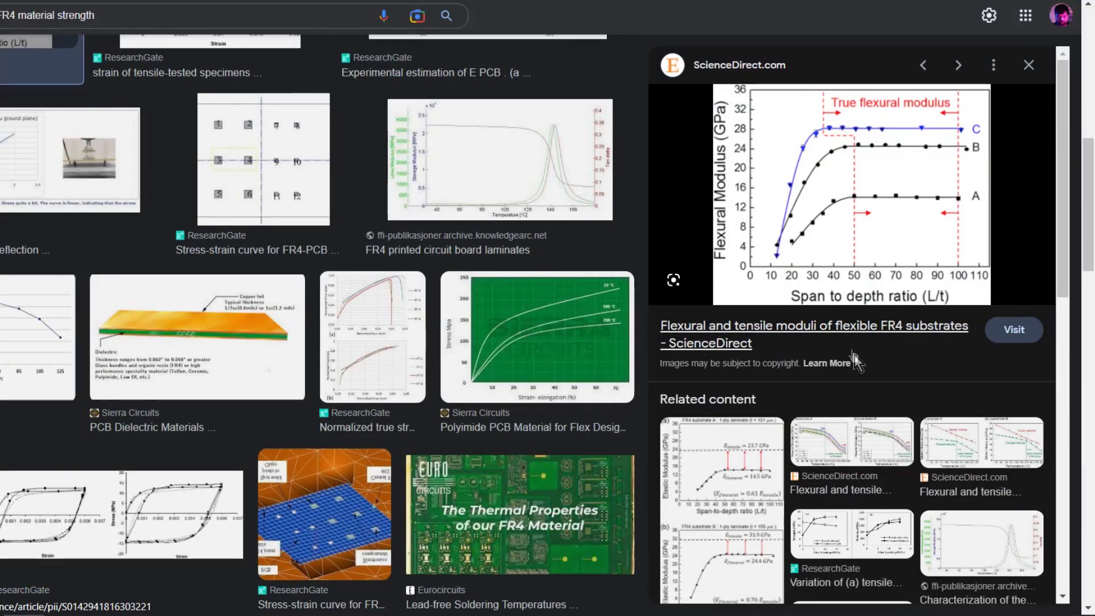
scroll(855, 359, "down", 5)
left_click(734, 185)
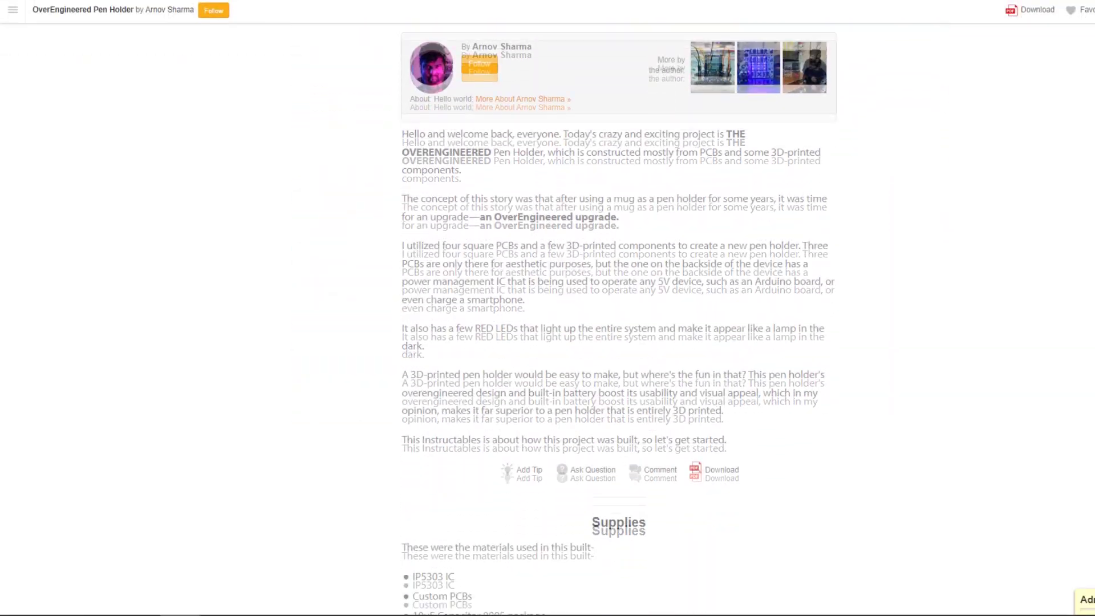
Look through the OverEngineered Pen Holder project article and the services on the PCBWay homepage.
scroll(714, 341, "down", 10)
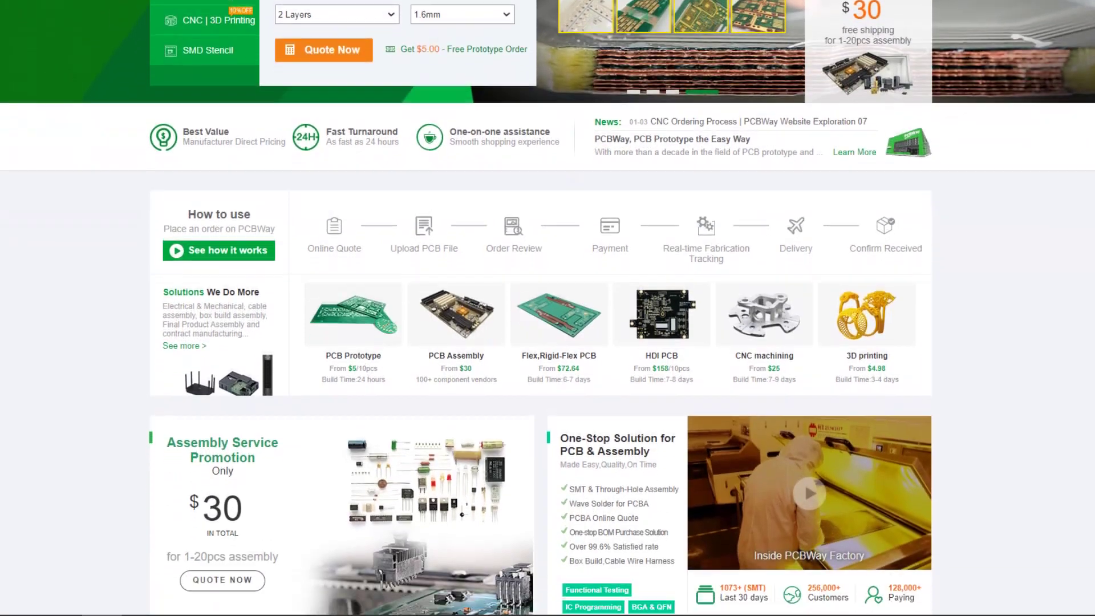
scroll(547, 308, "down", 3)
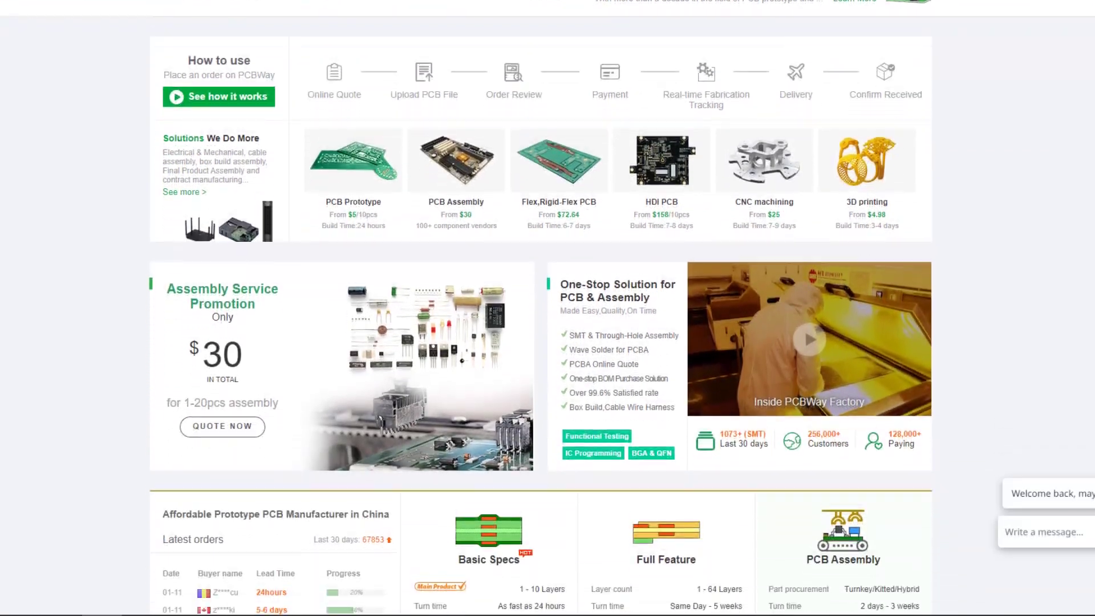